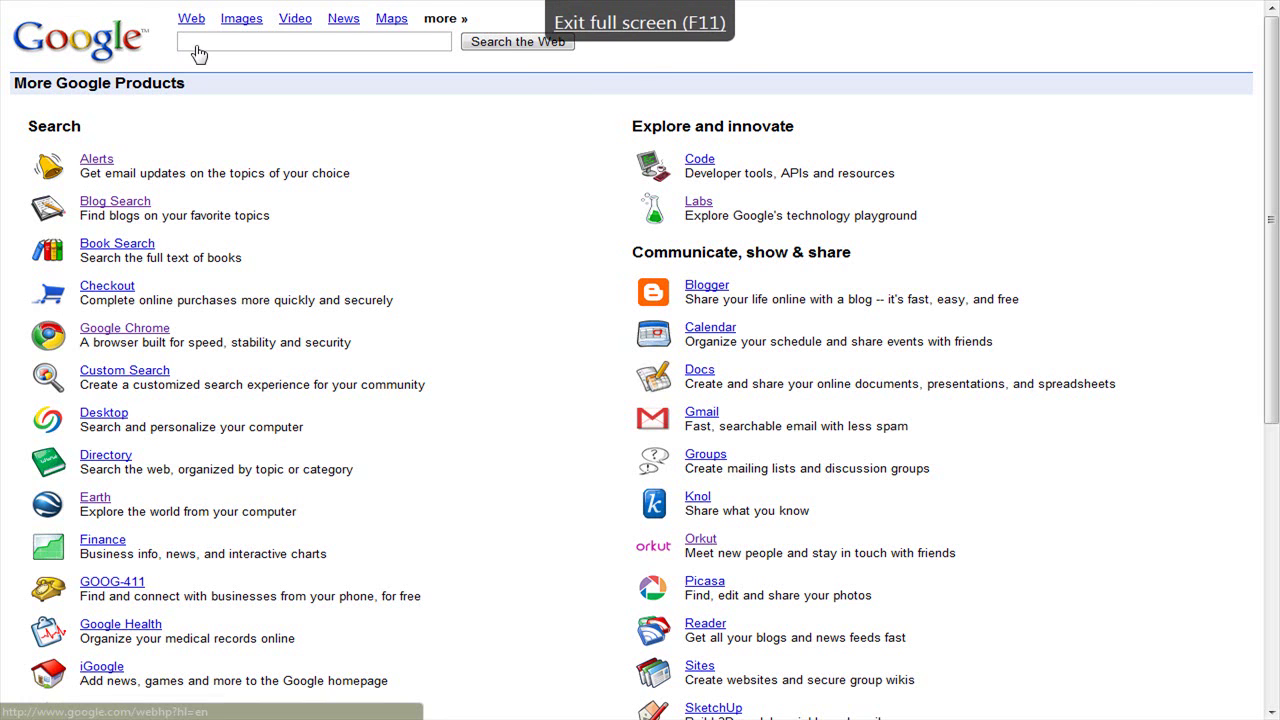
Go from the Google homepage through the full products list to the Create a Google Alert form
key(alt+Left)
click(352, 12)
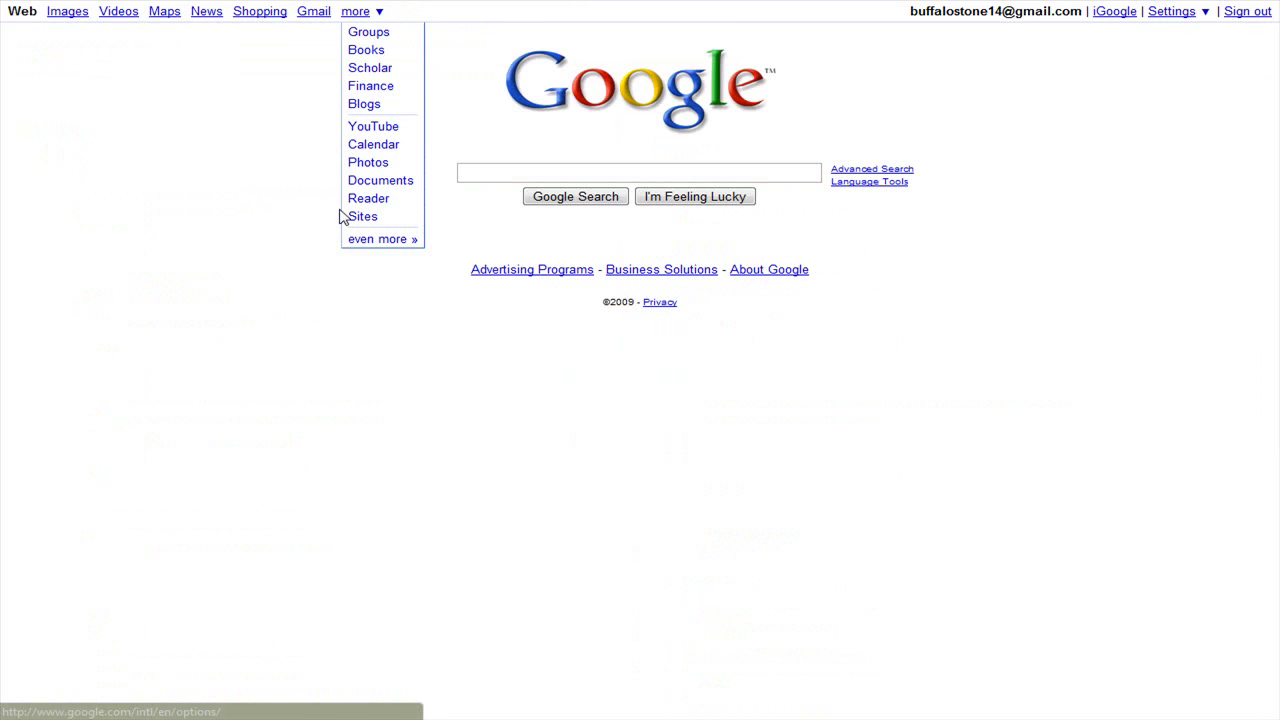
click(357, 239)
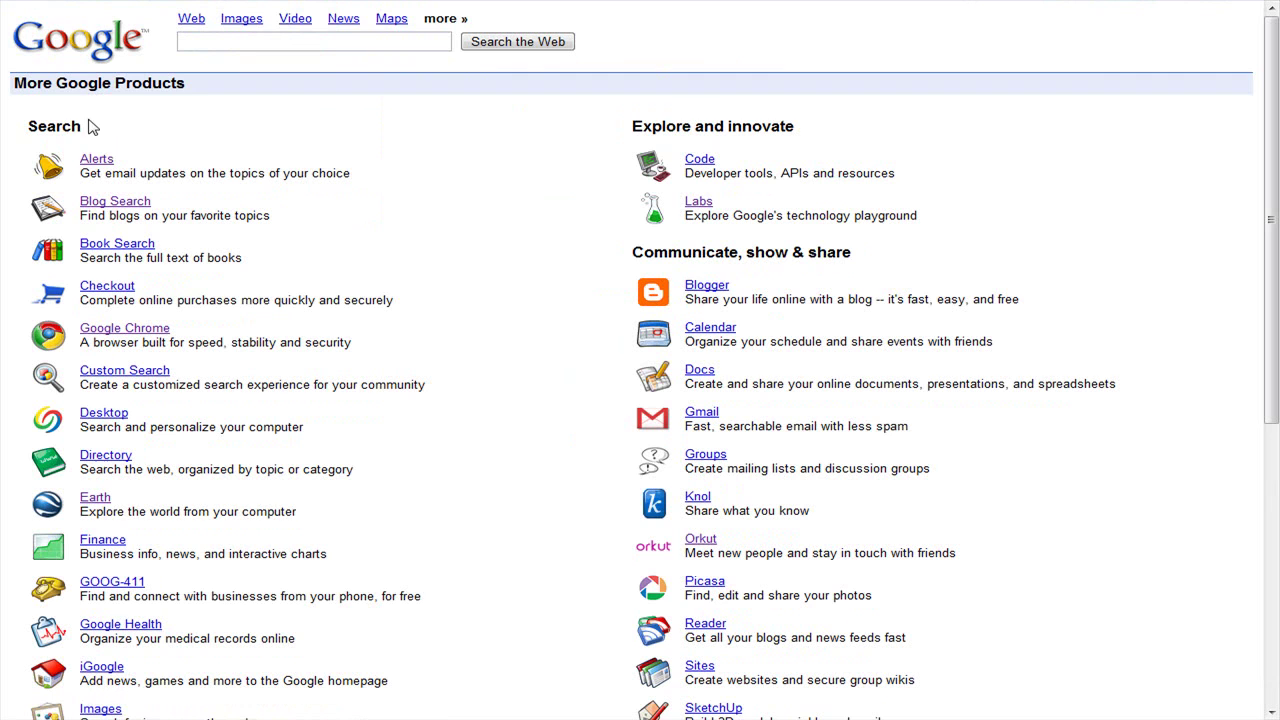
click(96, 160)
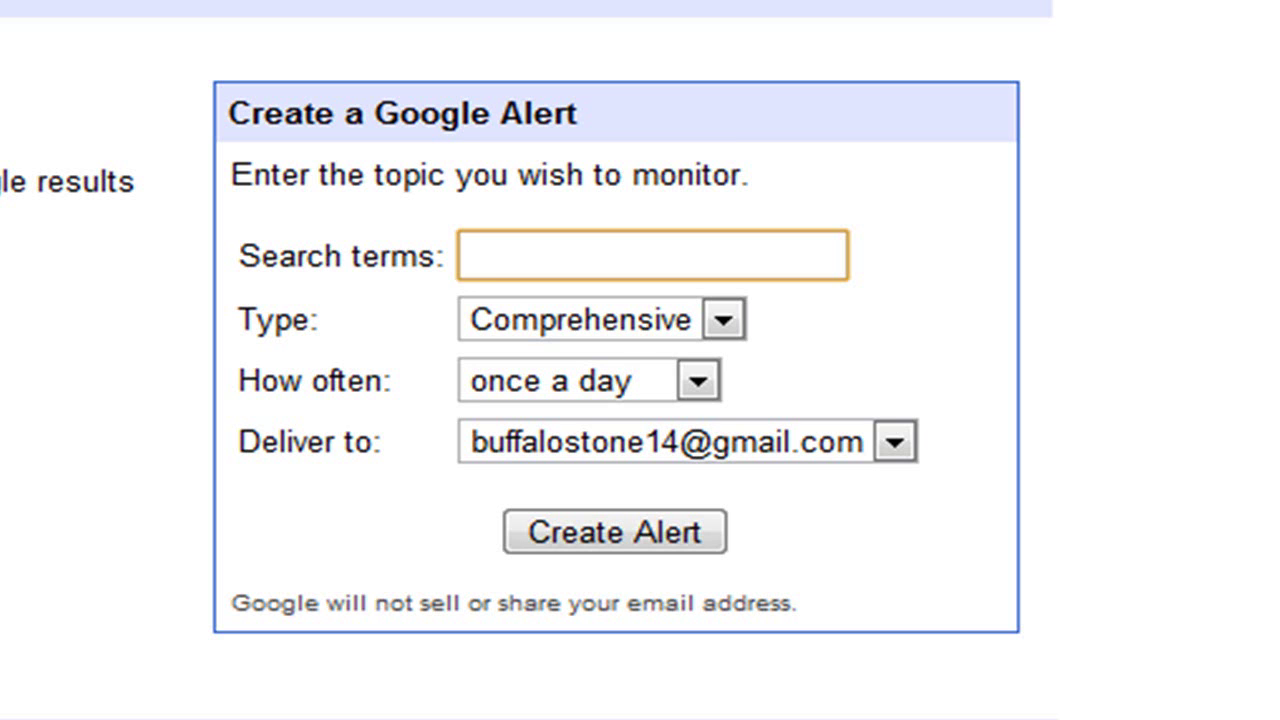
Enter 'door knobs' as the alert's search terms, correcting the mistyped last letter
text(door knobg)
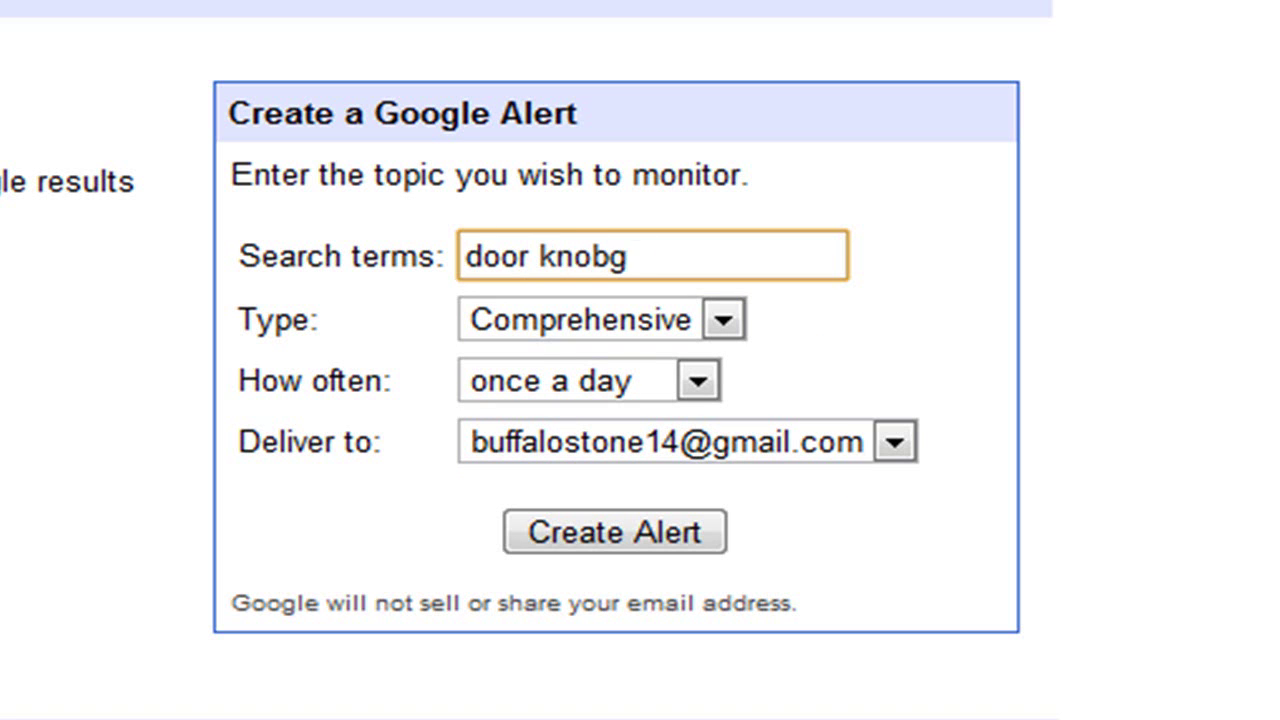
key(BackSpace)
text(s)
click(942, 293)
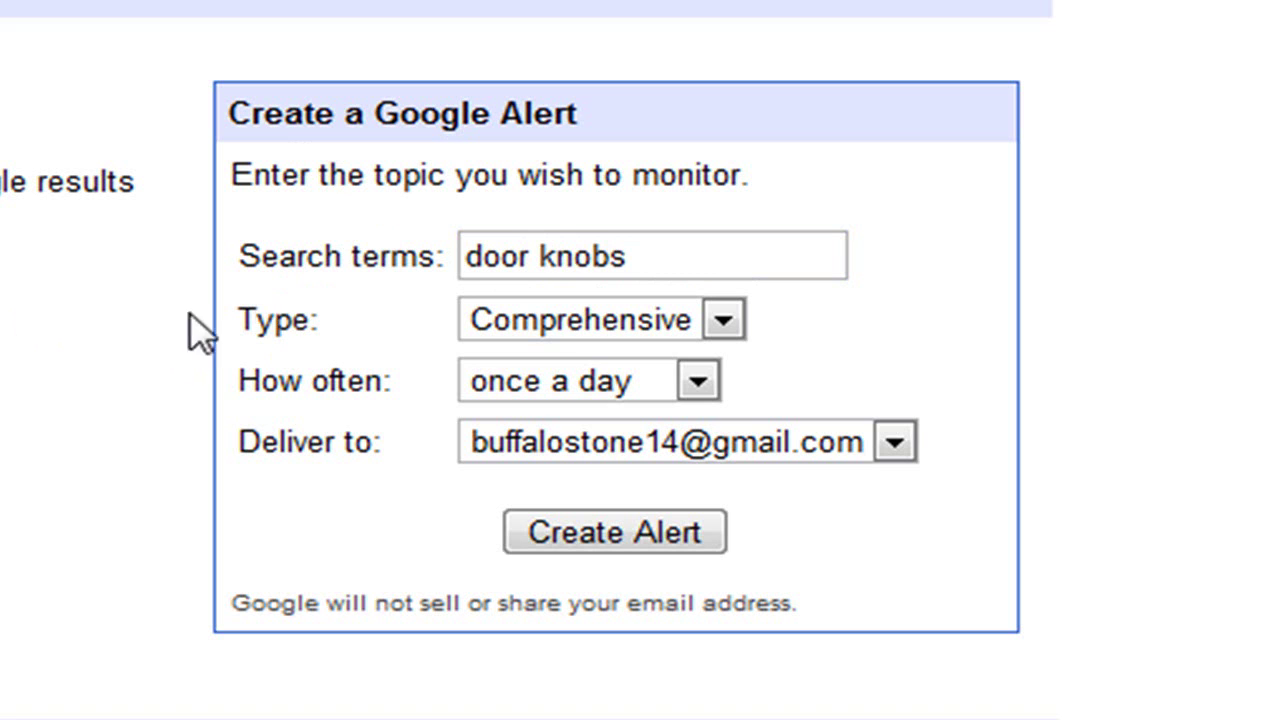
click(475, 328)
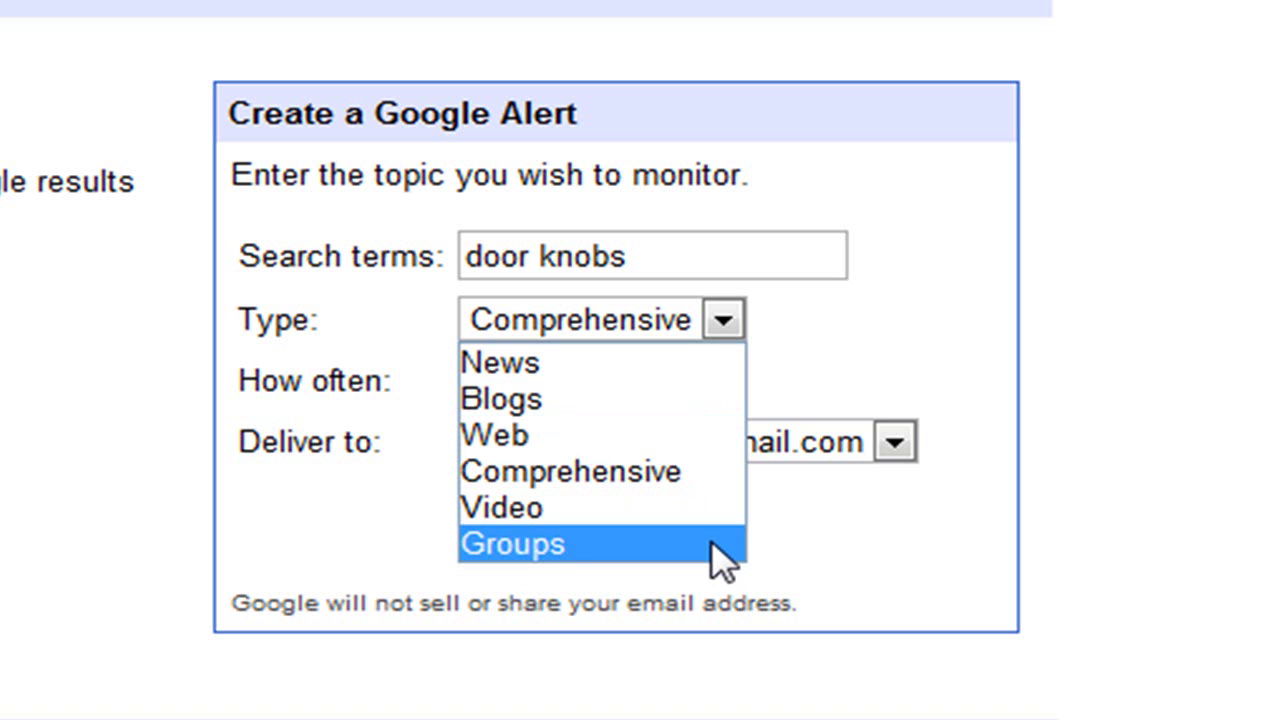
Keep the Comprehensive type and change How often from once a day to as-it-happens
click(668, 482)
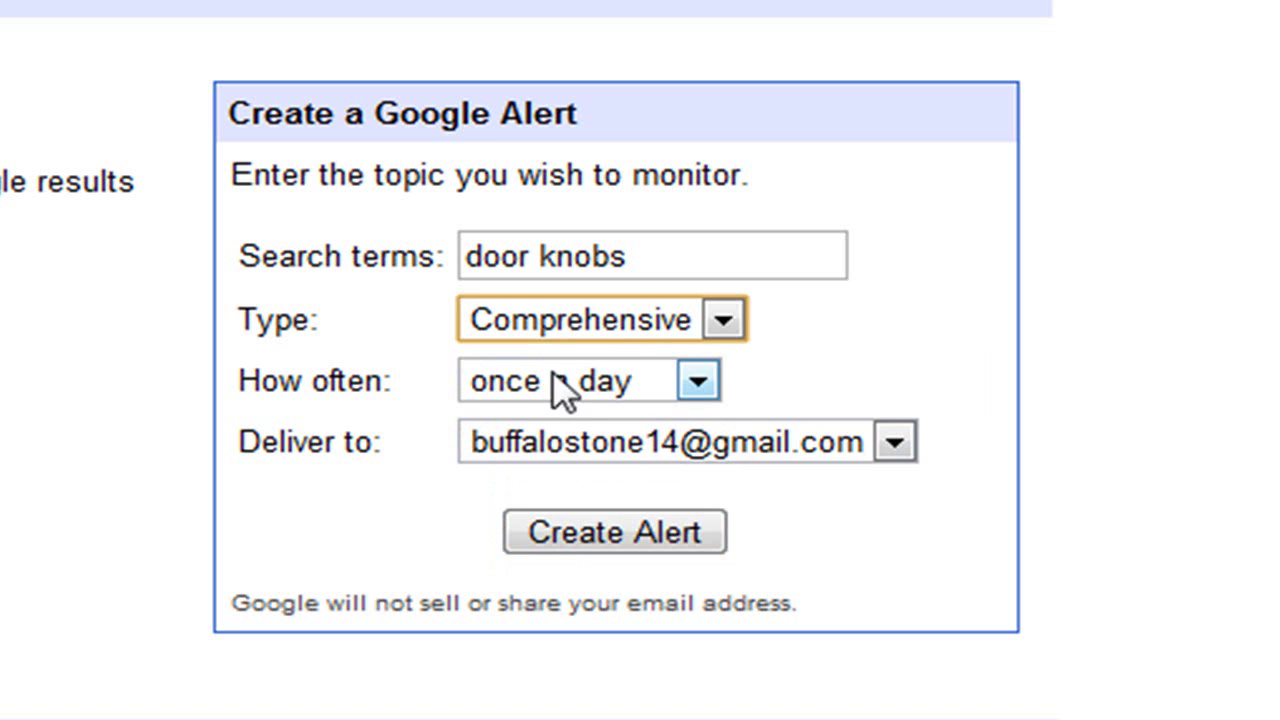
click(480, 390)
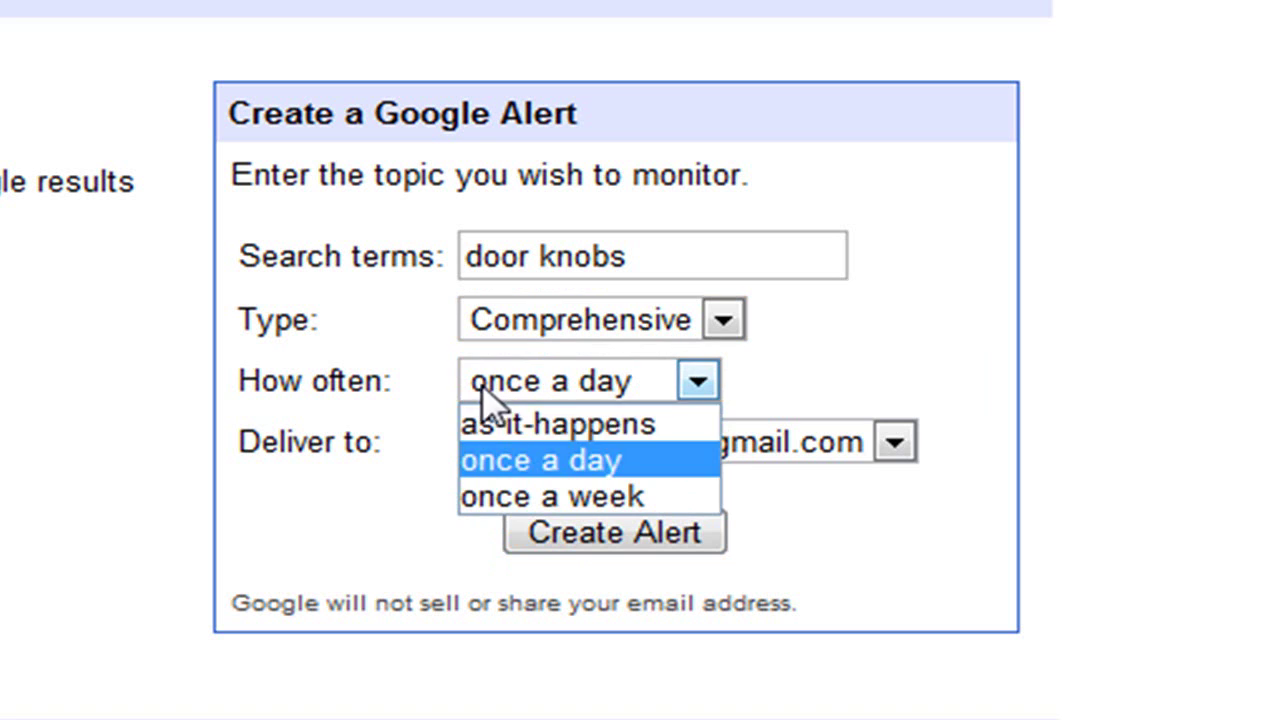
click(590, 430)
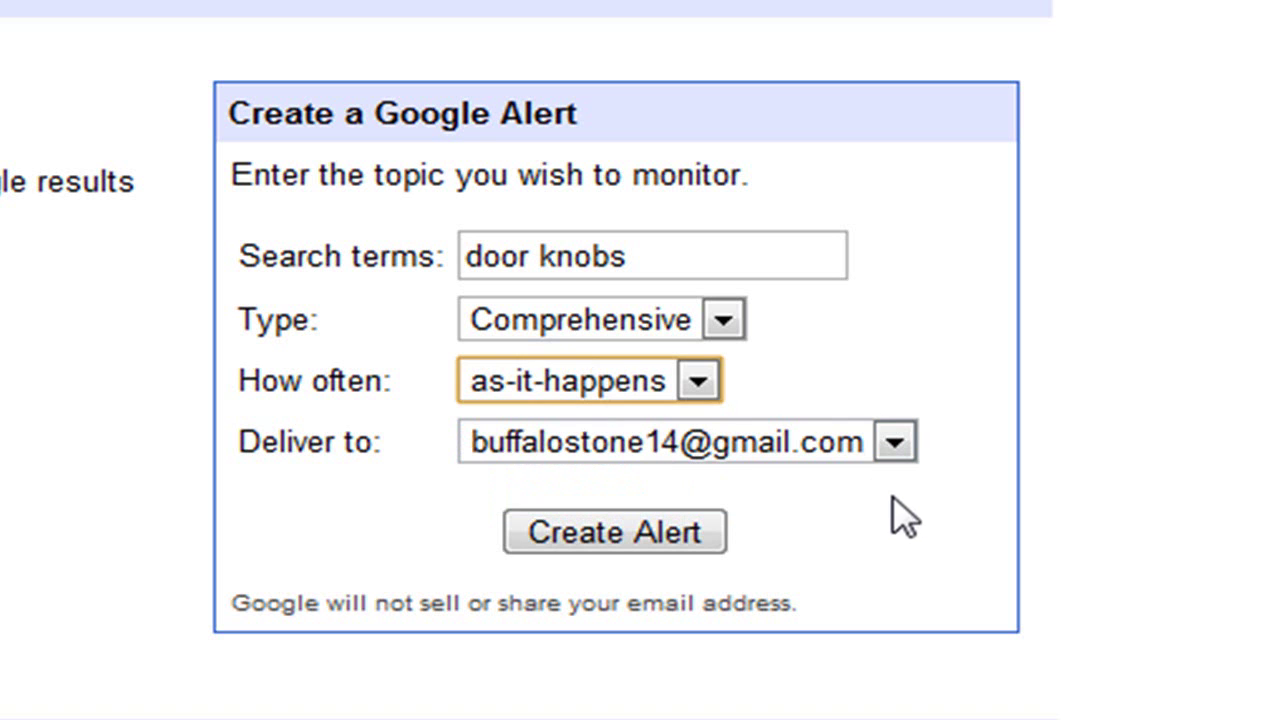
Switch the door knobs alert's Deliver to setting from Email to Feed
click(492, 440)
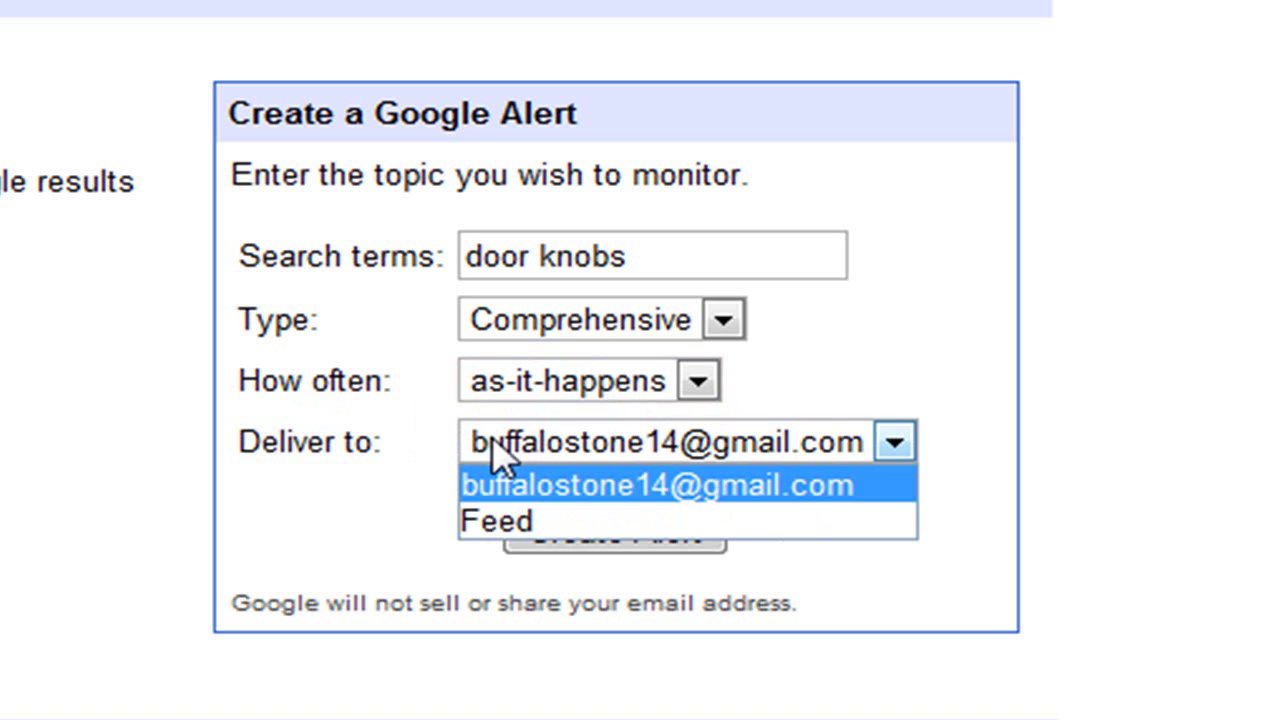
click(527, 522)
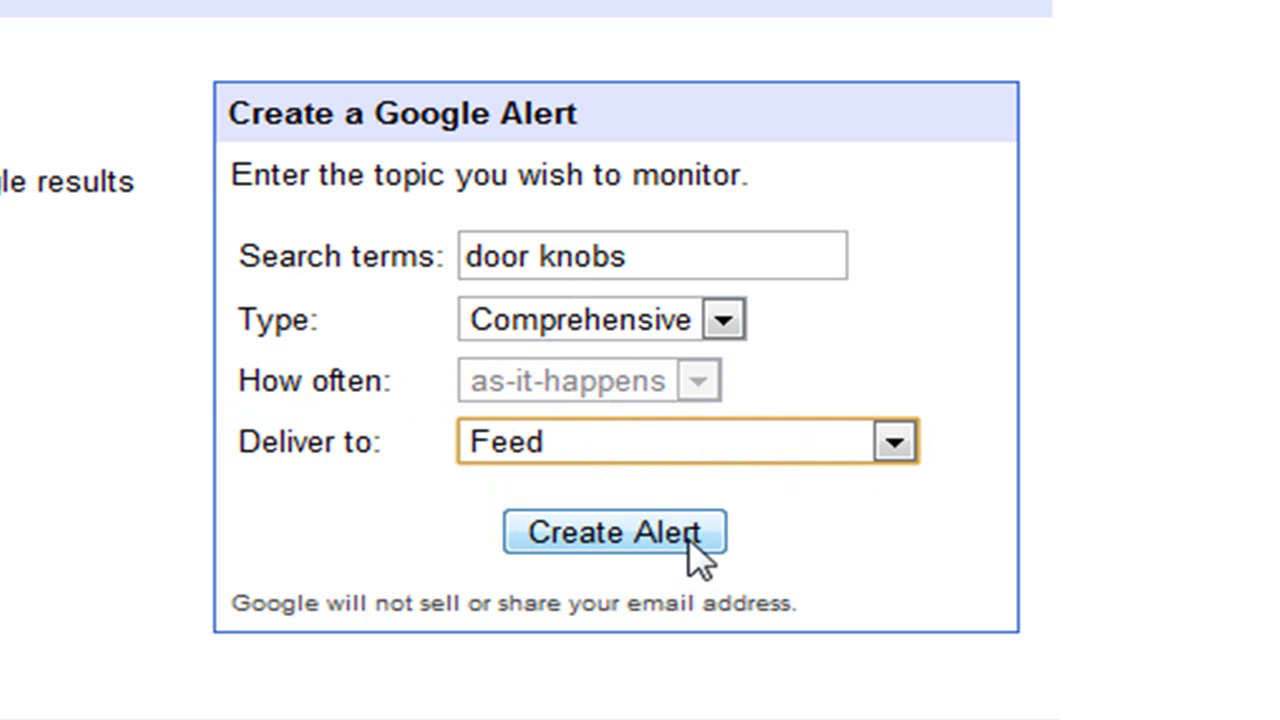
Create the door knobs alert, try its Feed link, and return to Manage your Alerts
click(690, 540)
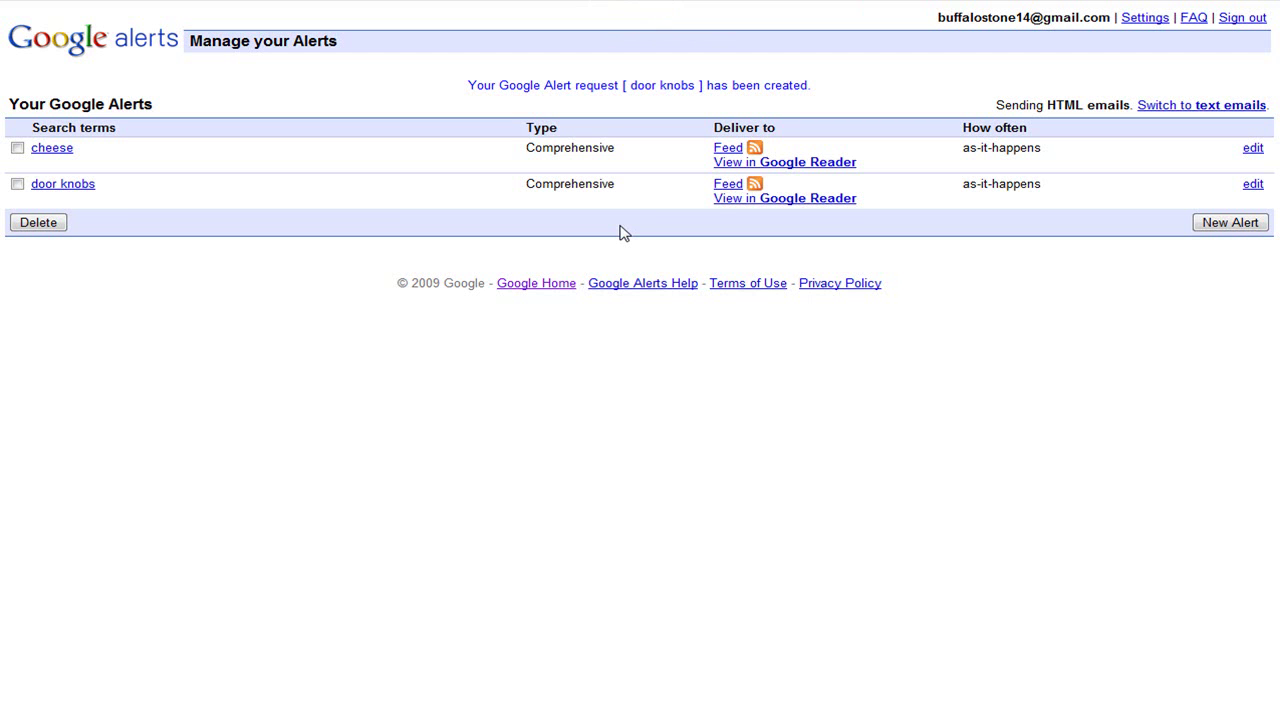
click(733, 185)
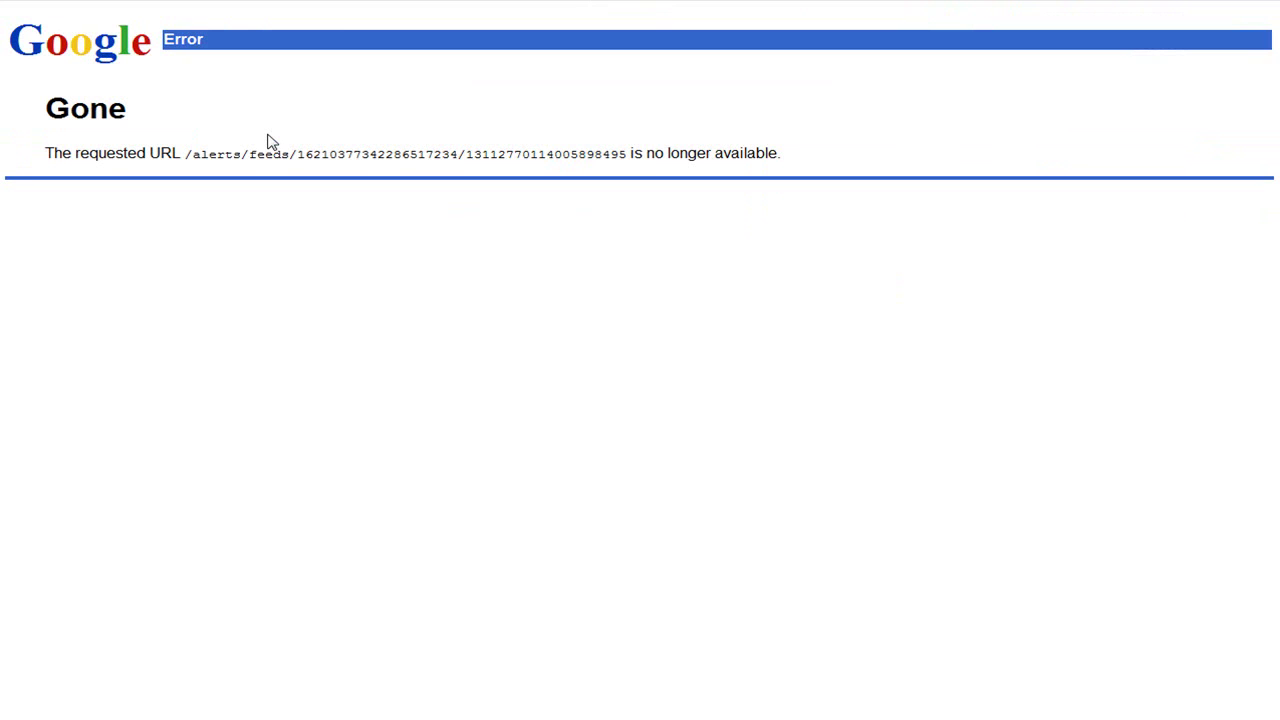
key(alt+Left)
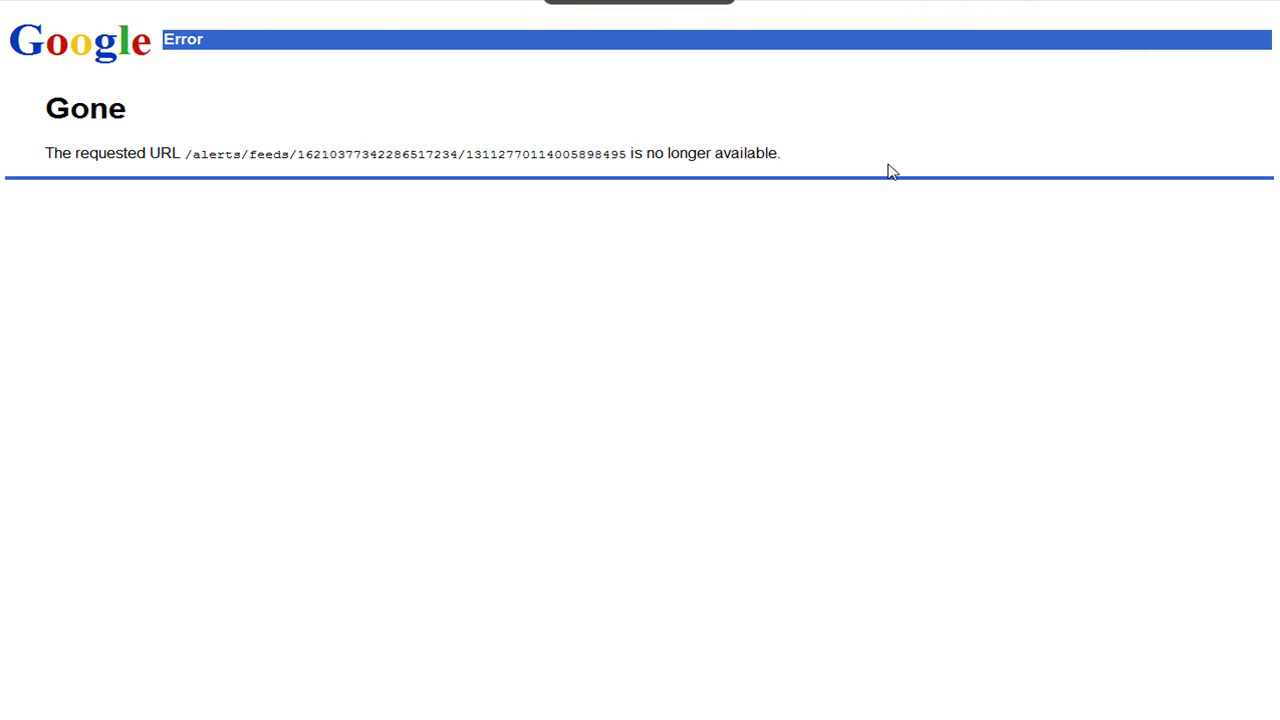
key(alt+Left)
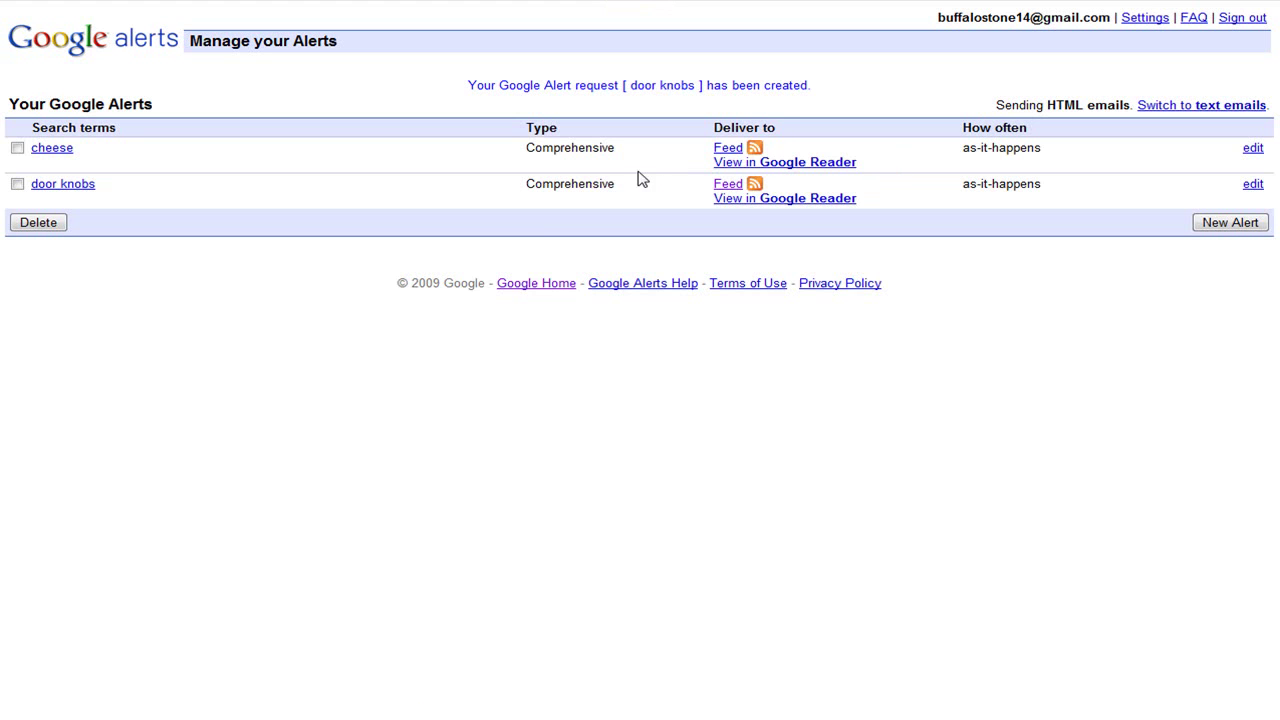
Open the door knobs and cheese feeds, scrolling through the cheese feed before going back
click(724, 185)
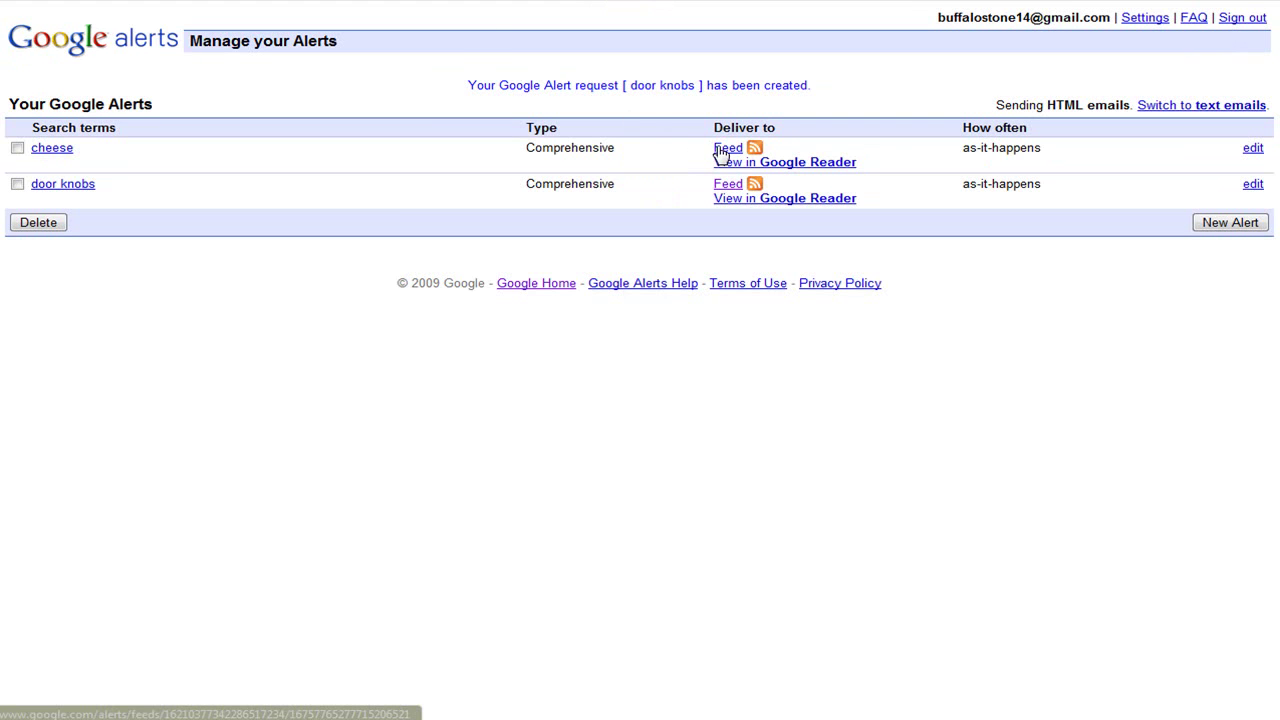
click(720, 153)
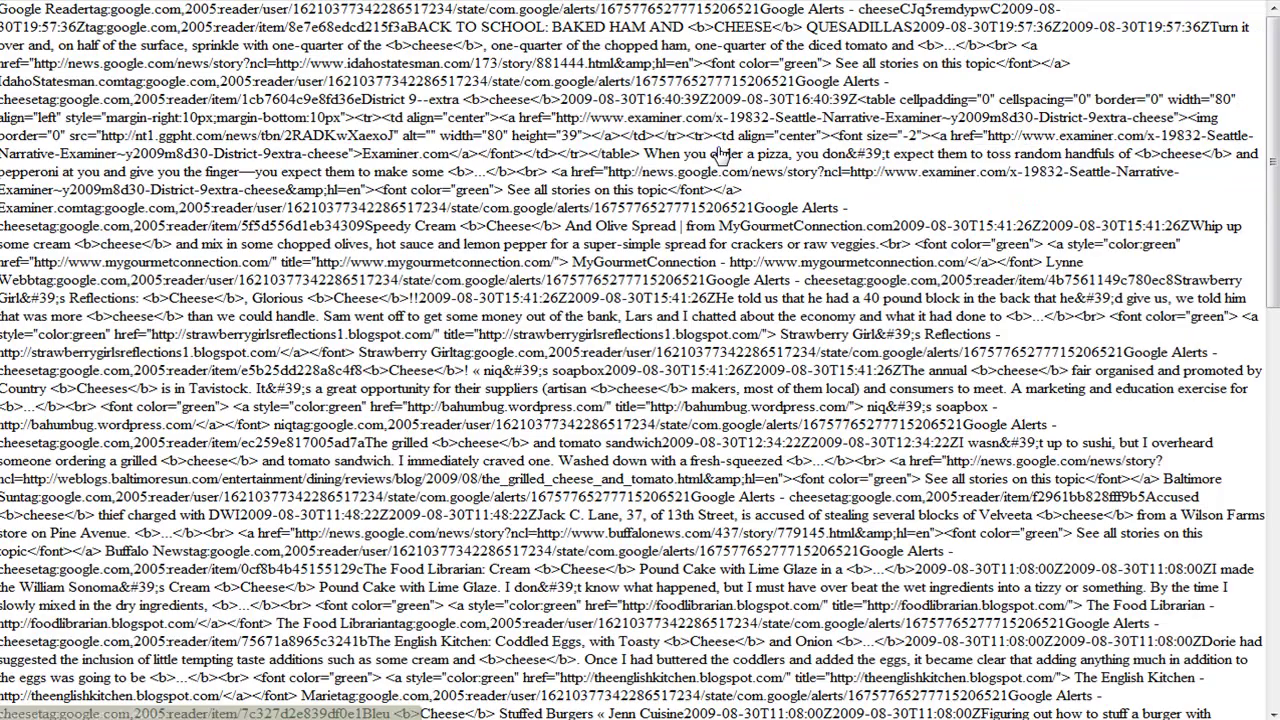
scroll(688, 238, down, 15)
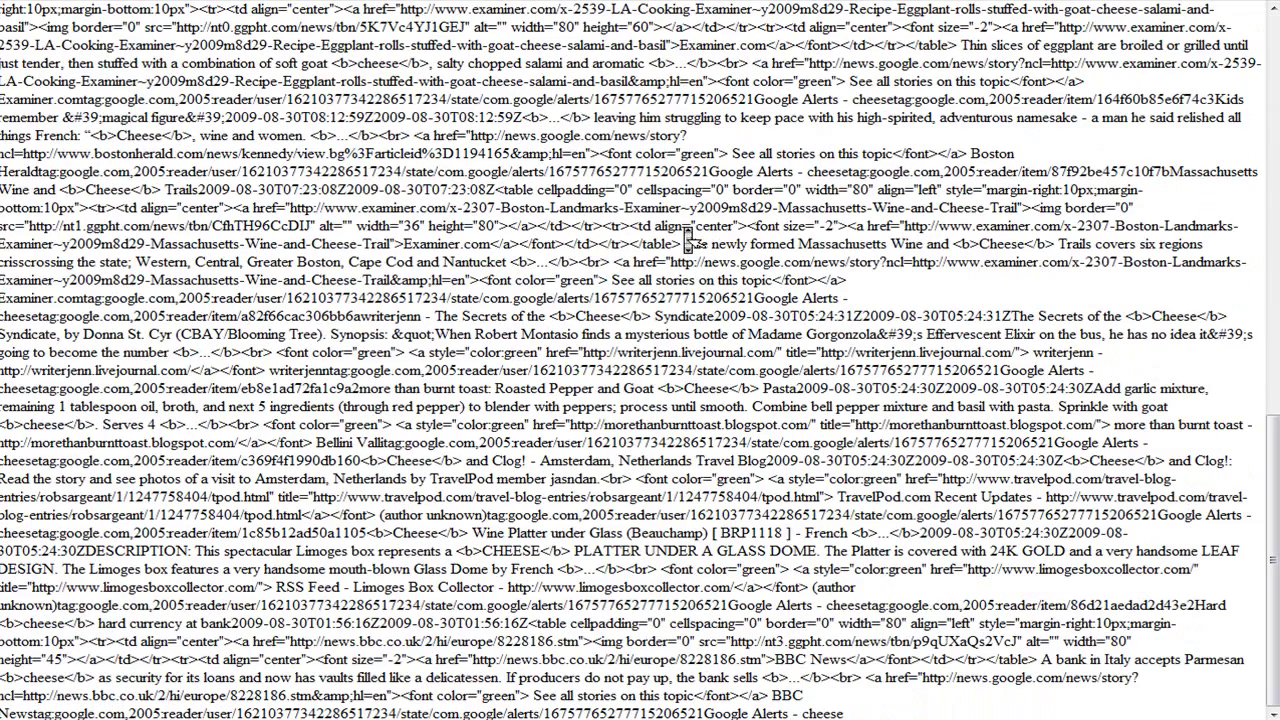
scroll(688, 238, up, 10)
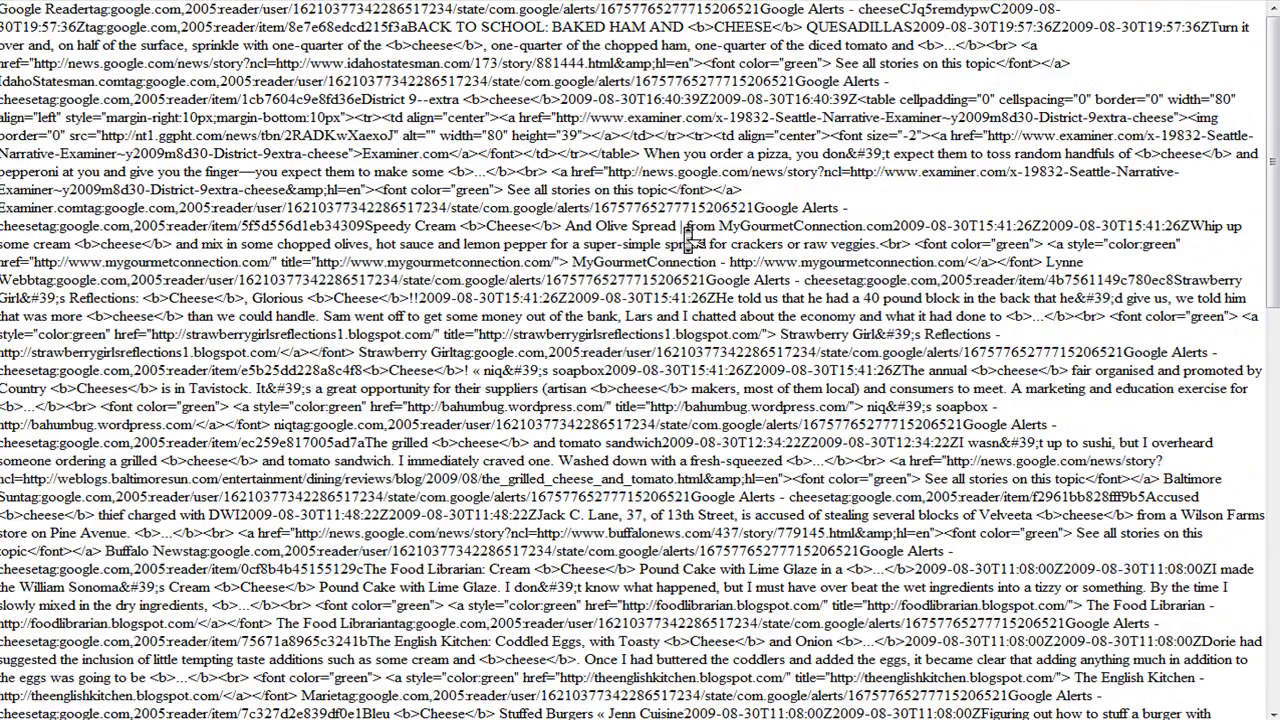
key(alt+Left)
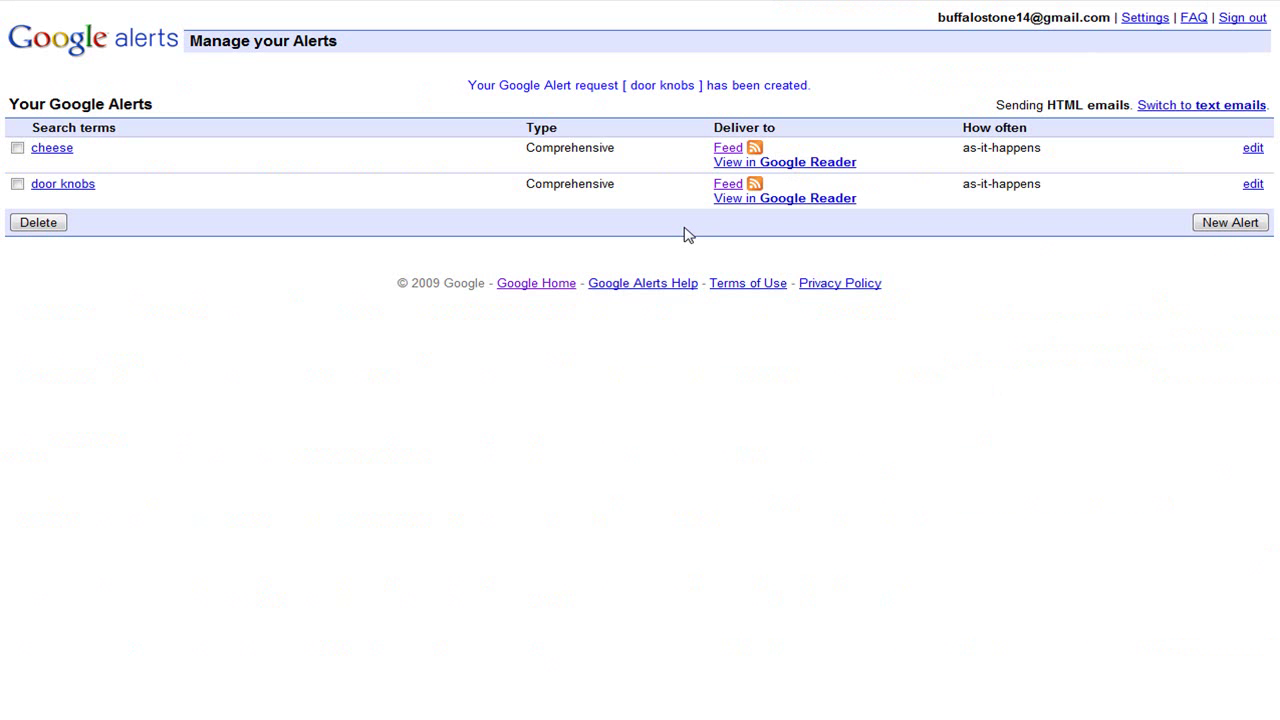
Reopen the cheese feed and the door knobs feed (Gone error), returning to the alerts list
click(755, 152)
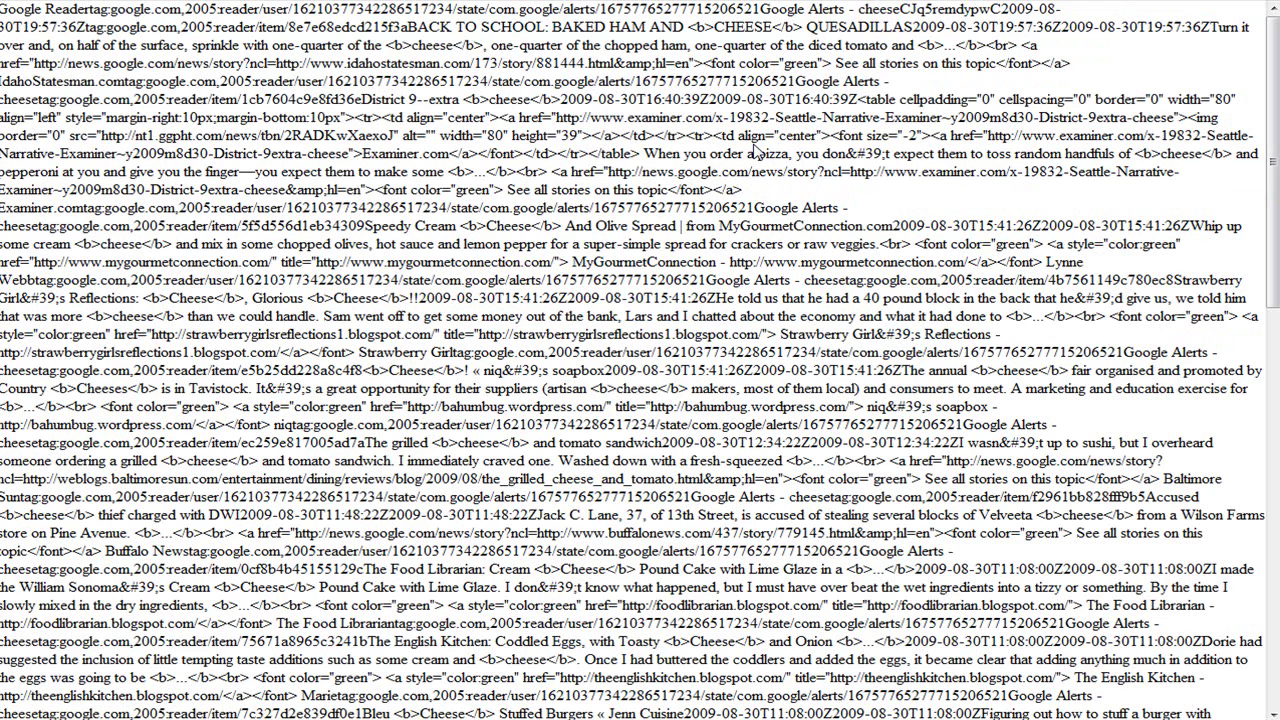
key(alt+Left)
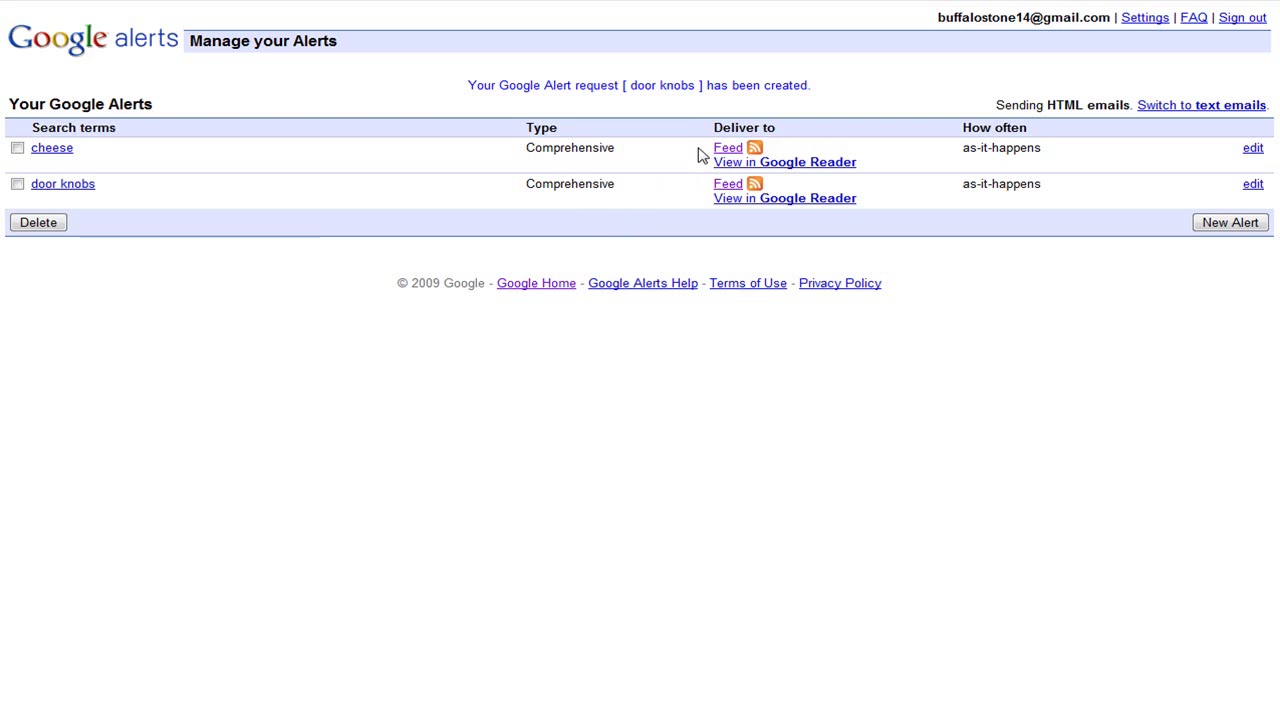
click(720, 151)
key(alt+Left)
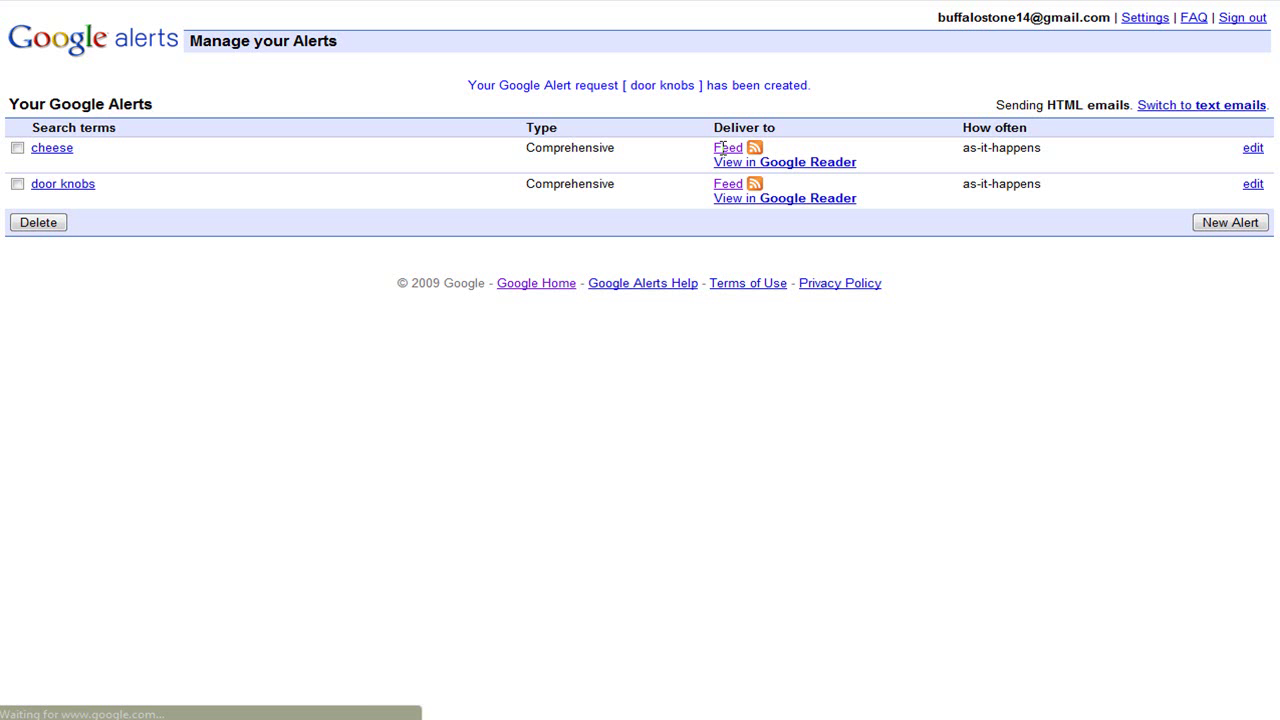
click(726, 183)
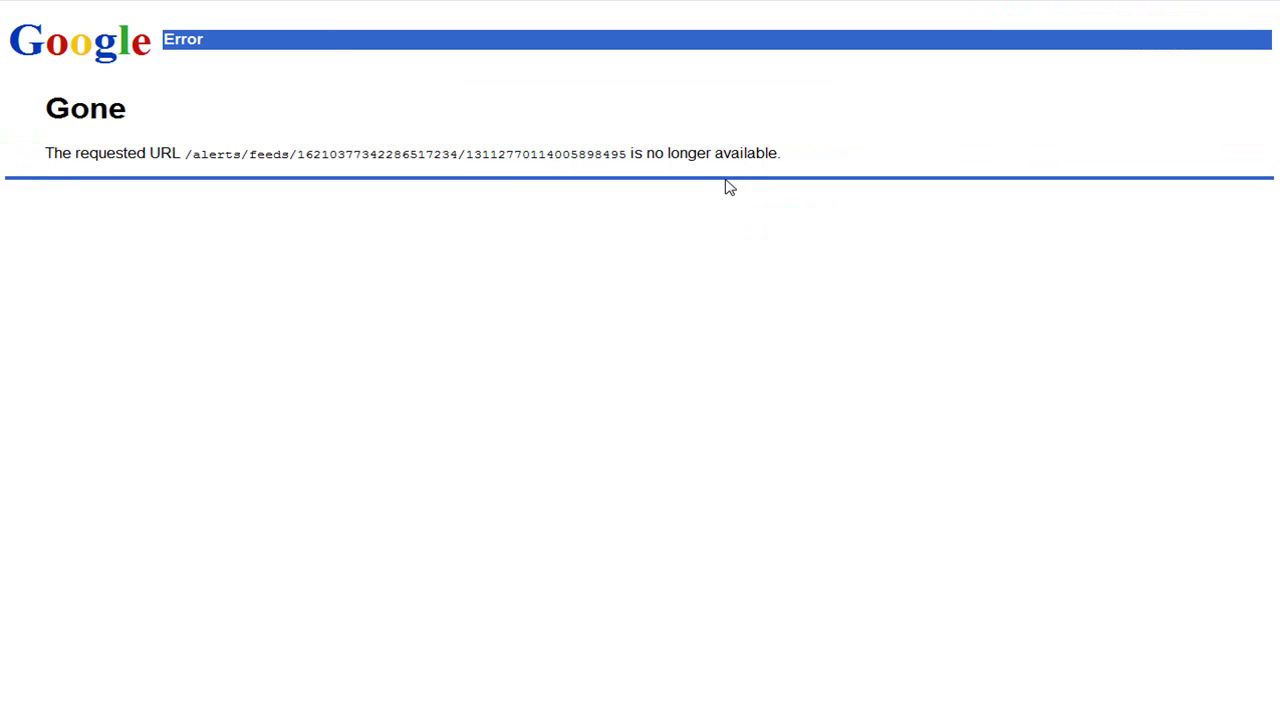
key(alt+Left)
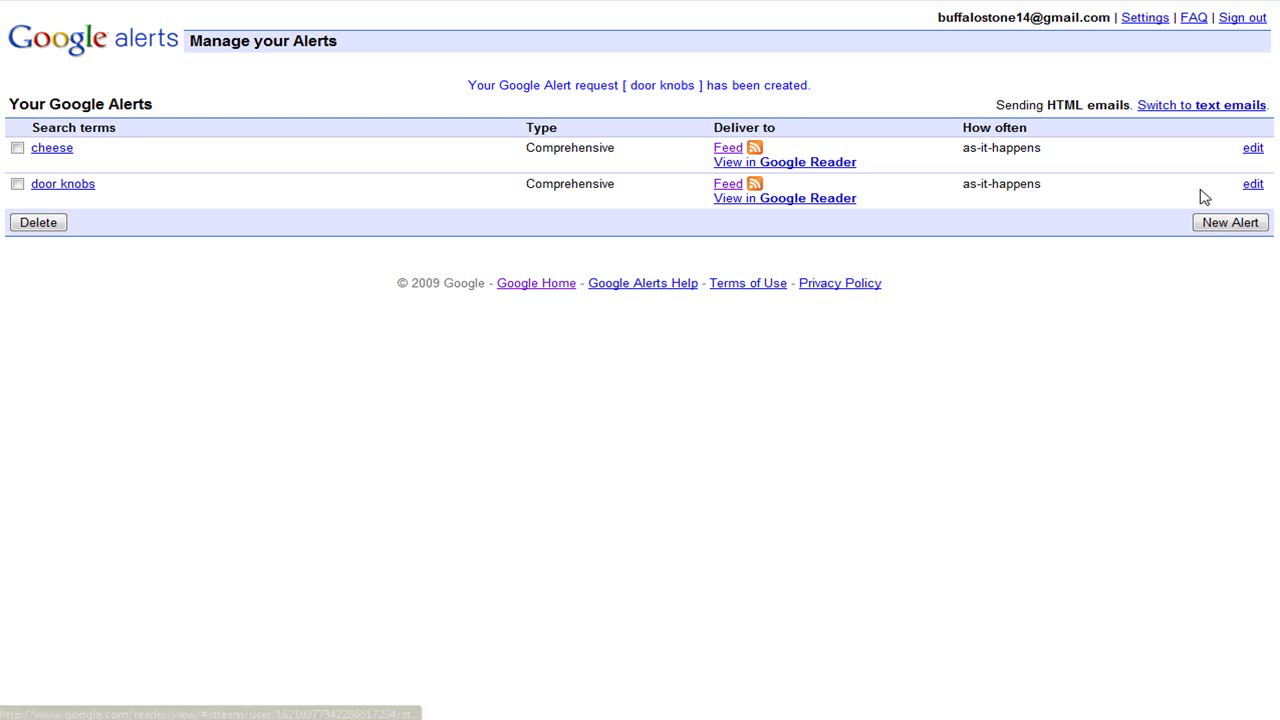
Create a 'pillows' alert with Email delivery once a day and refresh the list
click(1251, 222)
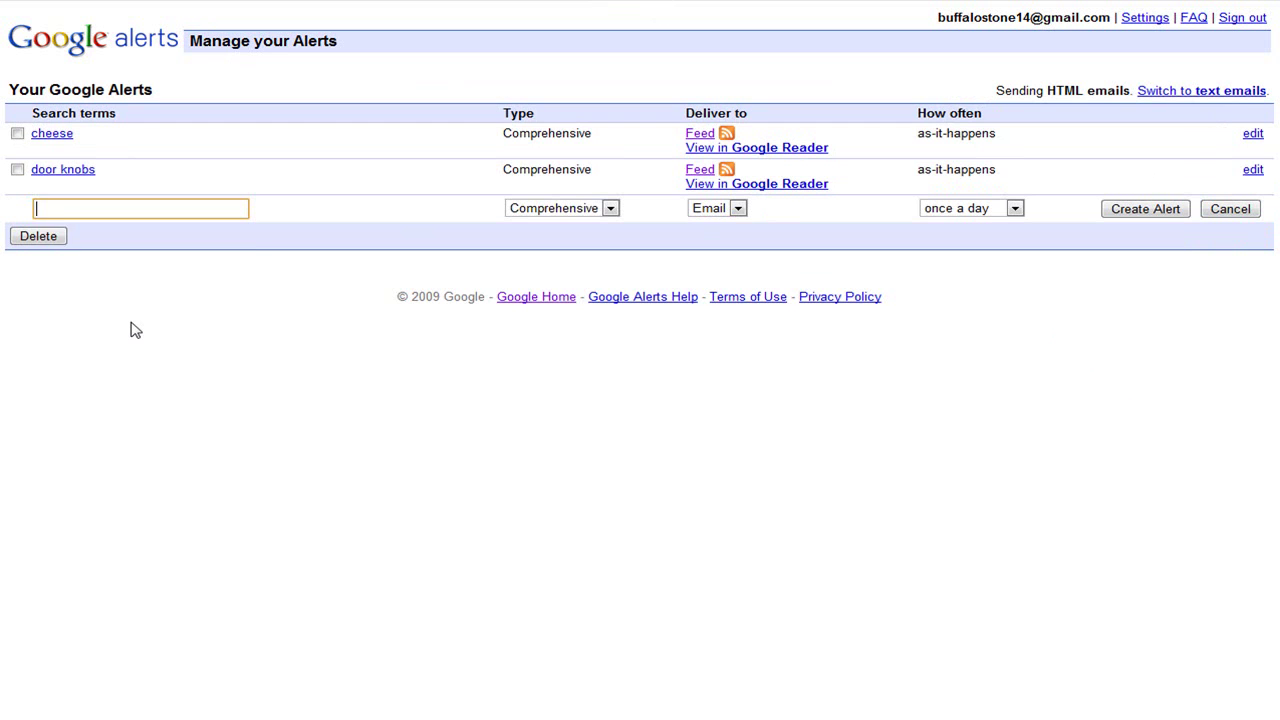
text(f)
key(BackSpace)
text(pillows)
click(1181, 219)
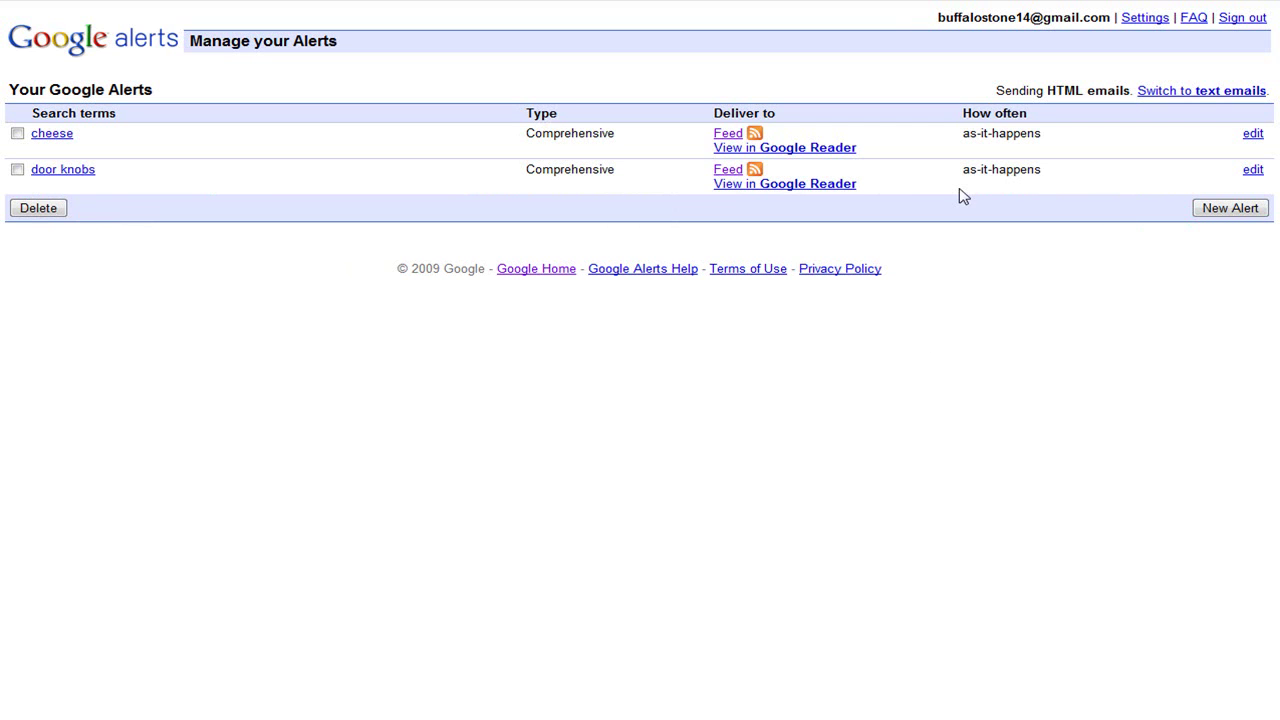
key(F5)
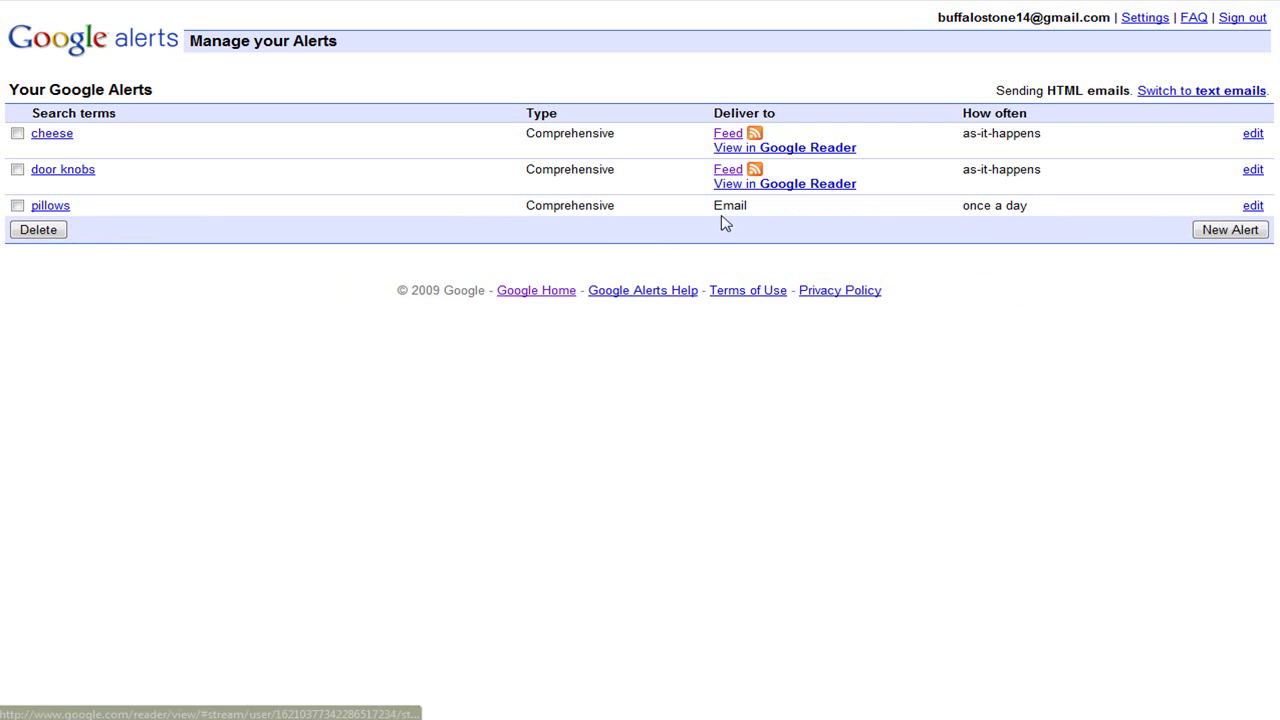
Open iGoogle in a new Chrome tab from its New Tab page thumbnail
mouse_move(530, 8)
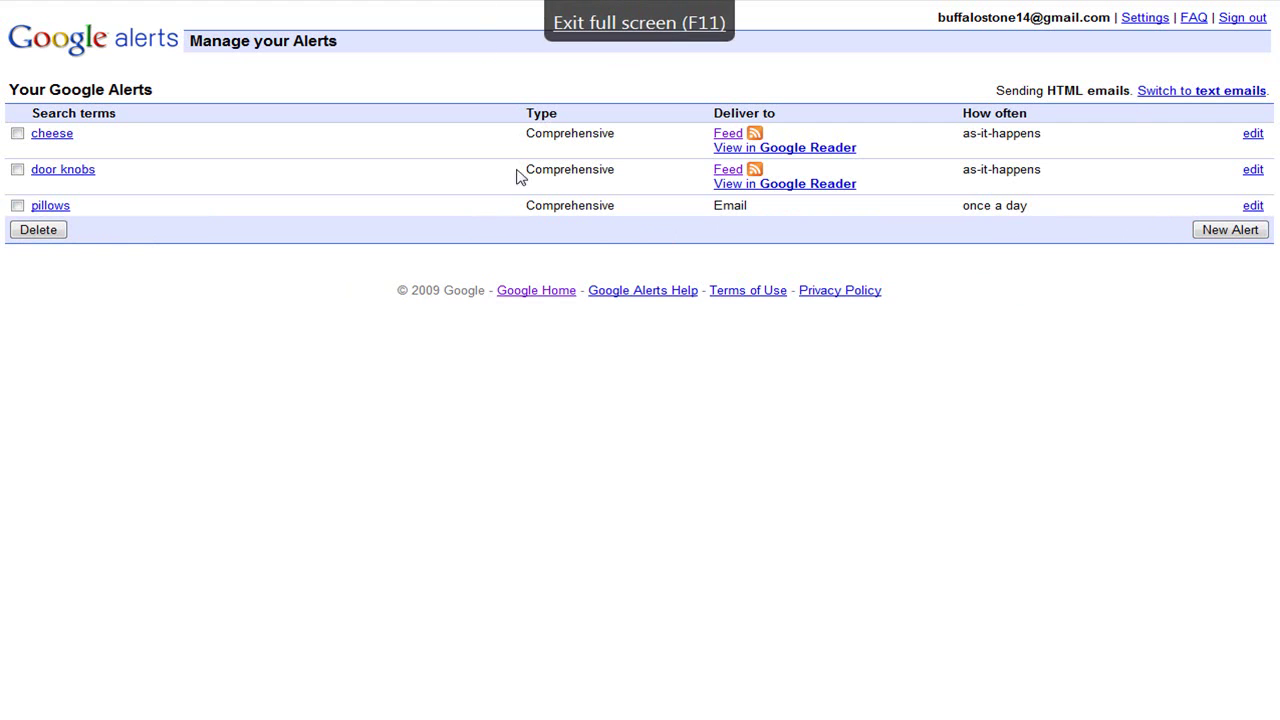
key(ctrl+t)
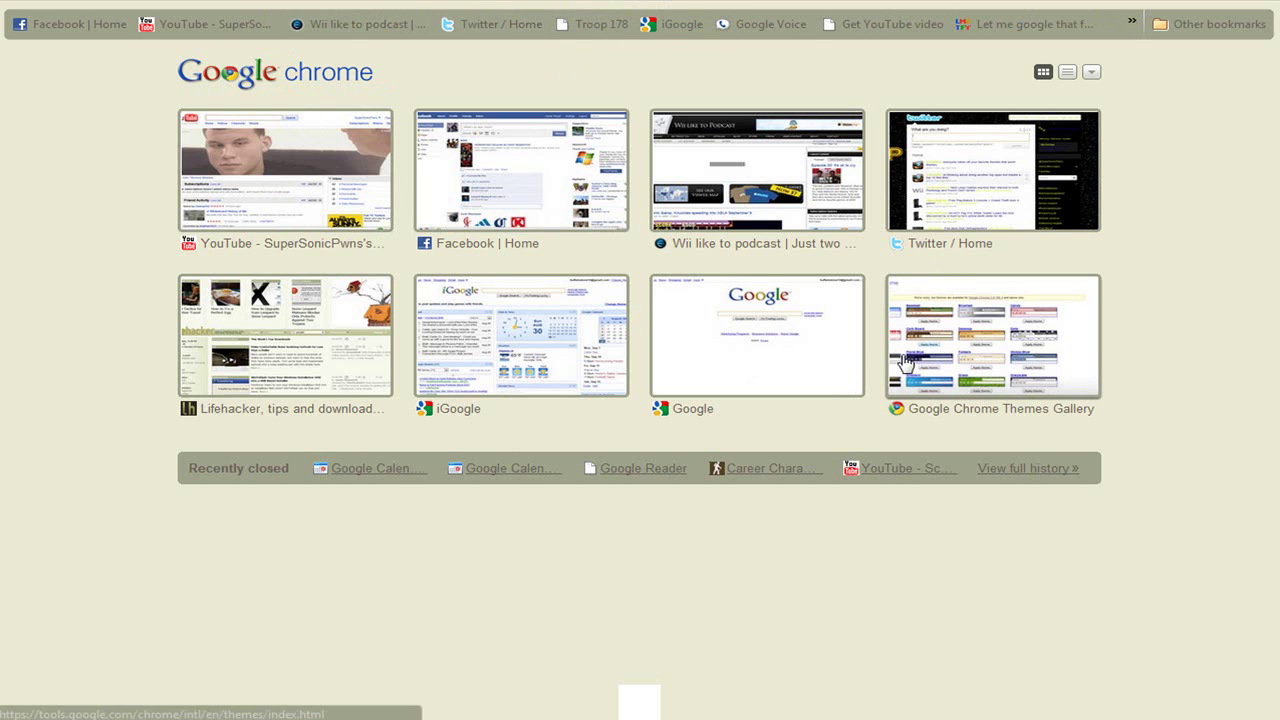
click(443, 286)
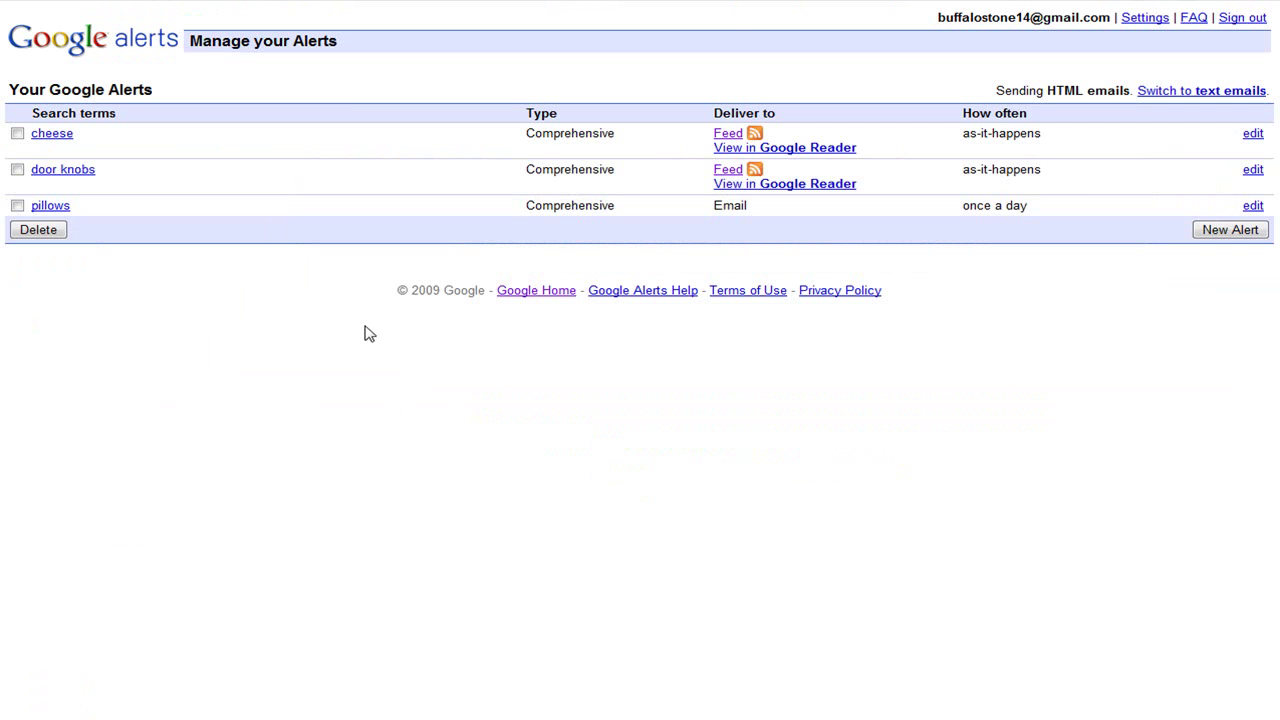
Leave full screen, close the iGoogle tab, and go back to the Google Alerts list
click(636, 24)
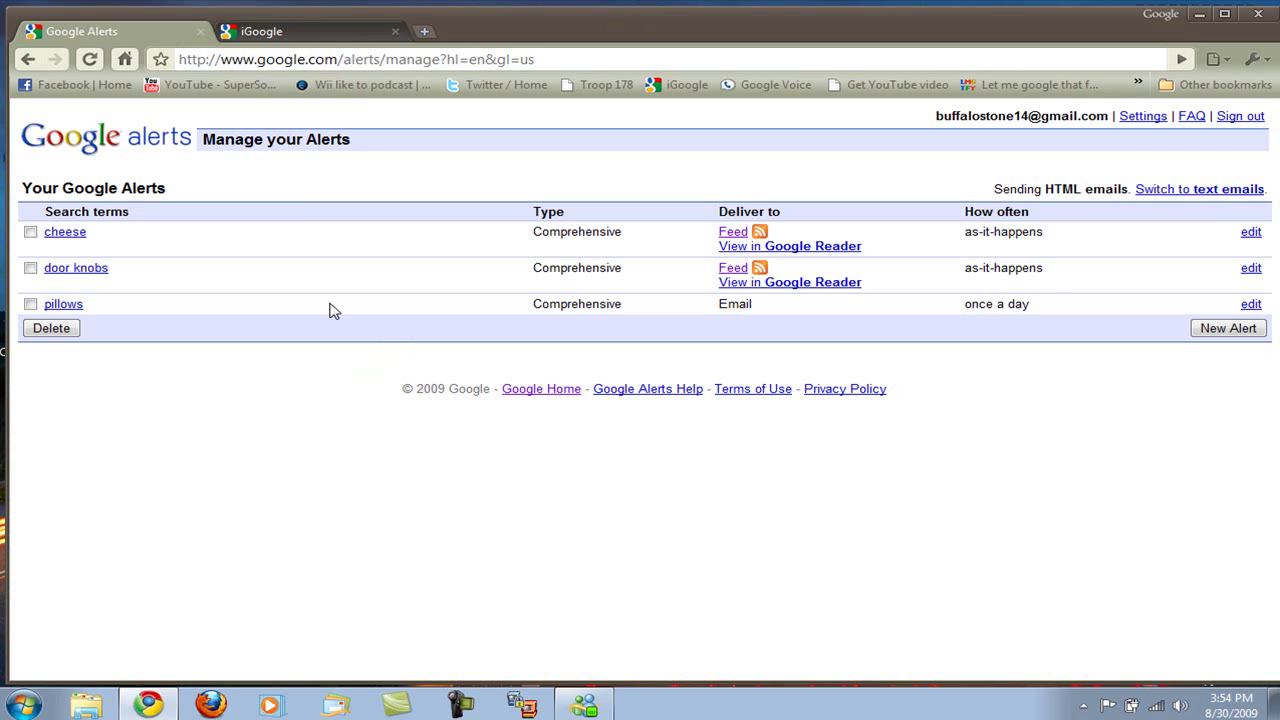
click(346, 38)
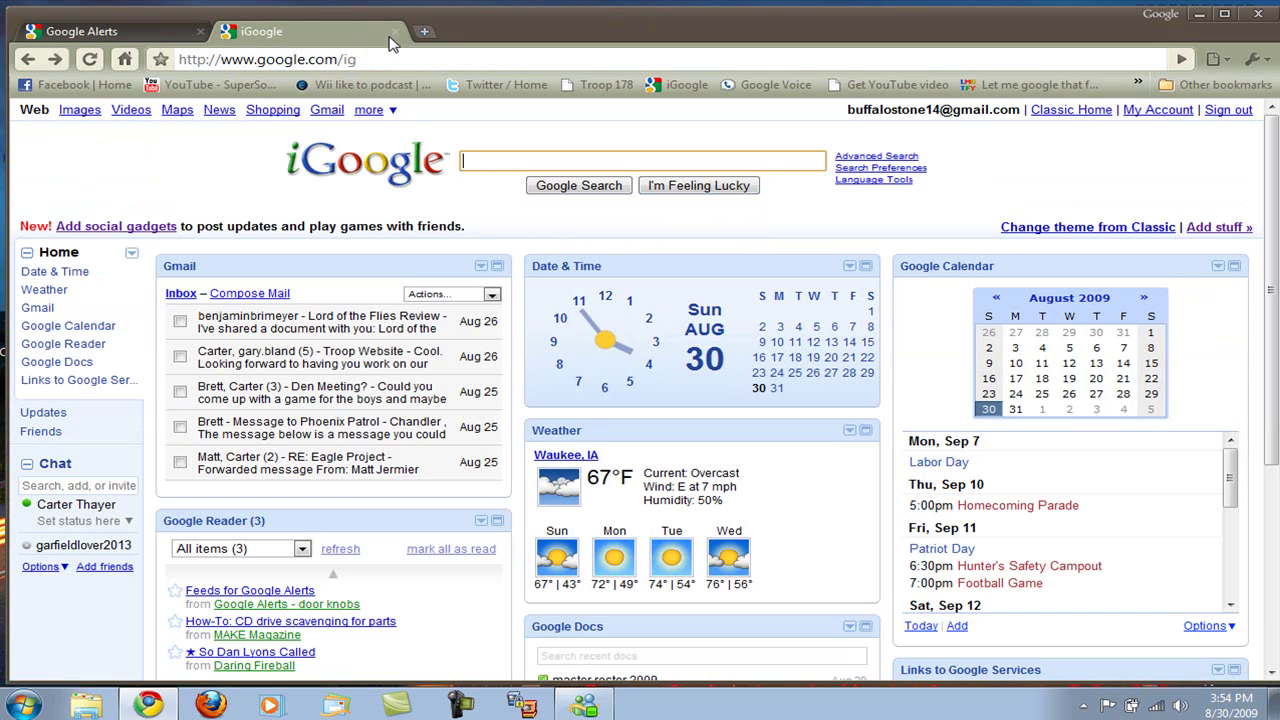
click(395, 32)
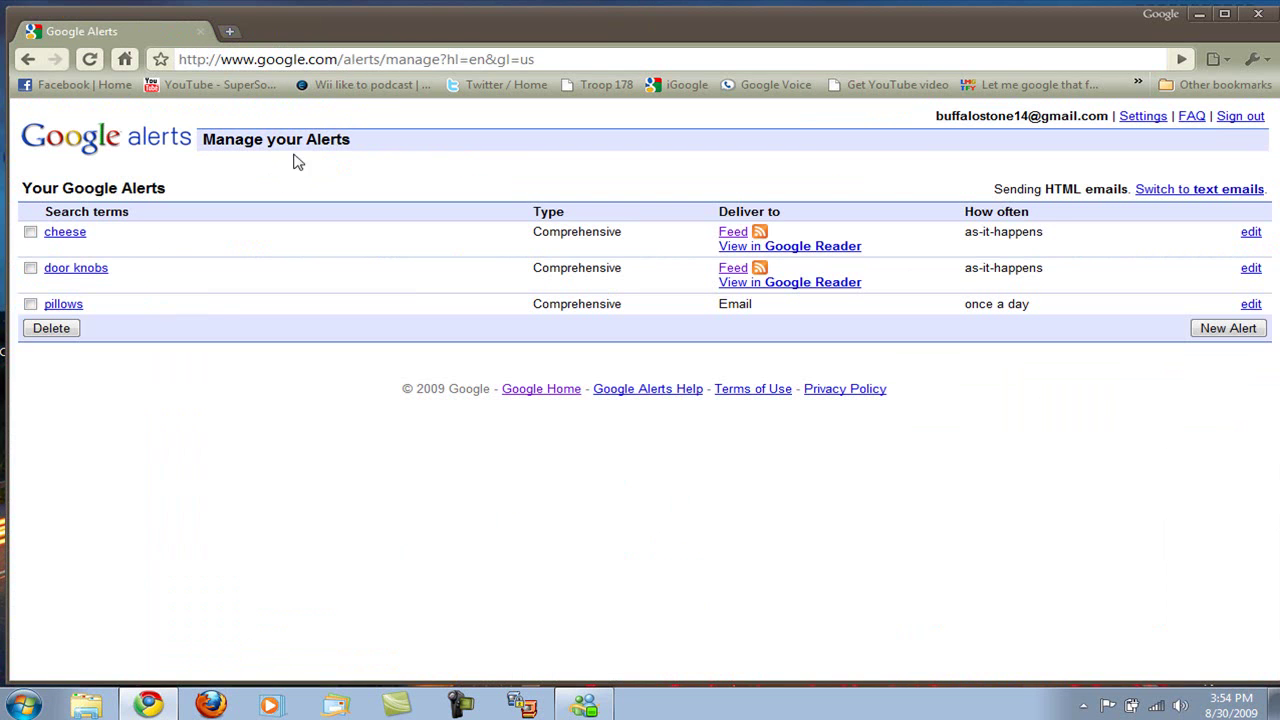
click(31, 63)
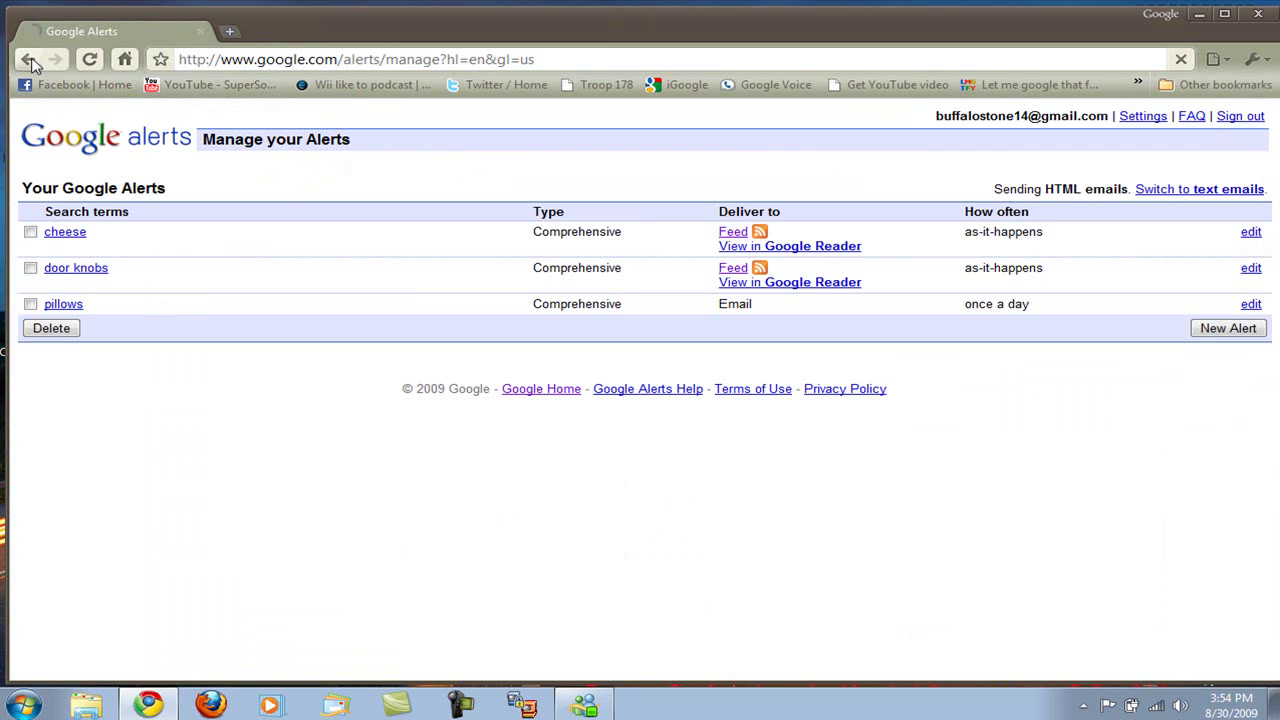